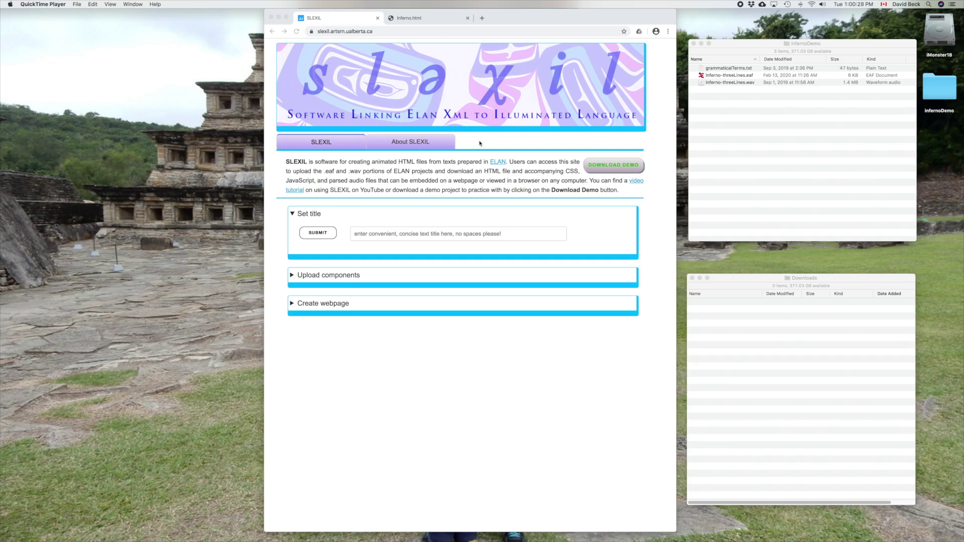
Step: Review the finished sample page Inferno.html by playing line 2's audio and the full recording, and return to SLEXIL
{"action": "left_click", "coordinate": [432, 22]}
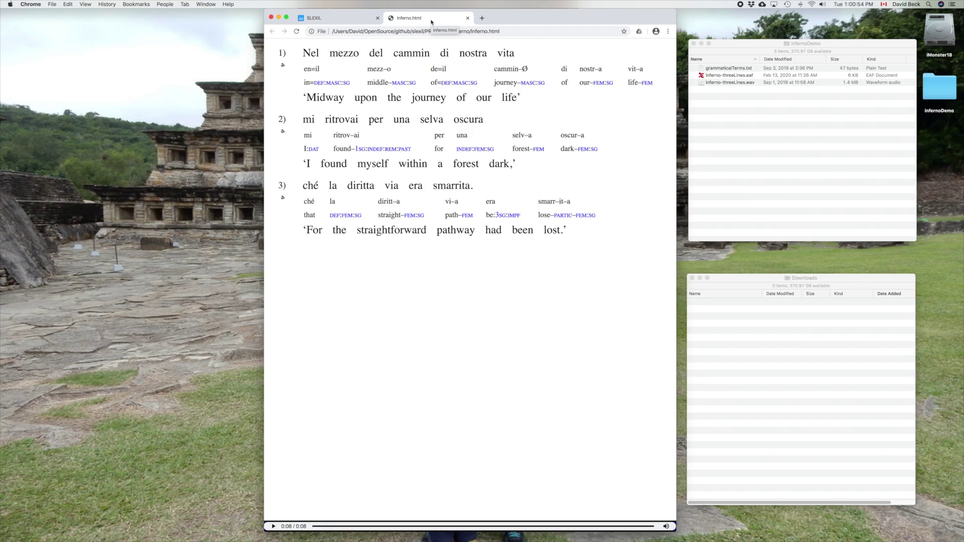
{"action": "left_click", "coordinate": [283, 132]}
{"action": "left_click", "coordinate": [274, 526]}
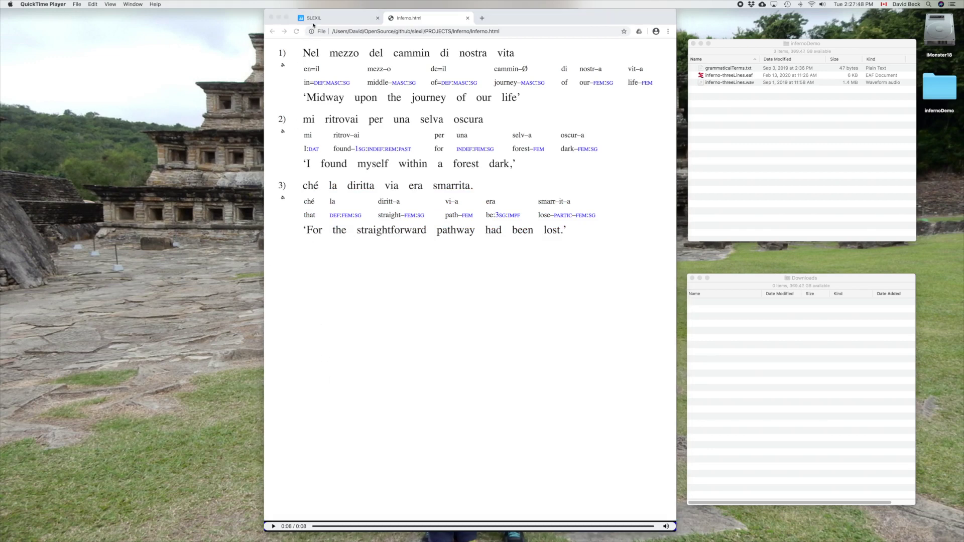
{"action": "left_click", "coordinate": [316, 18]}
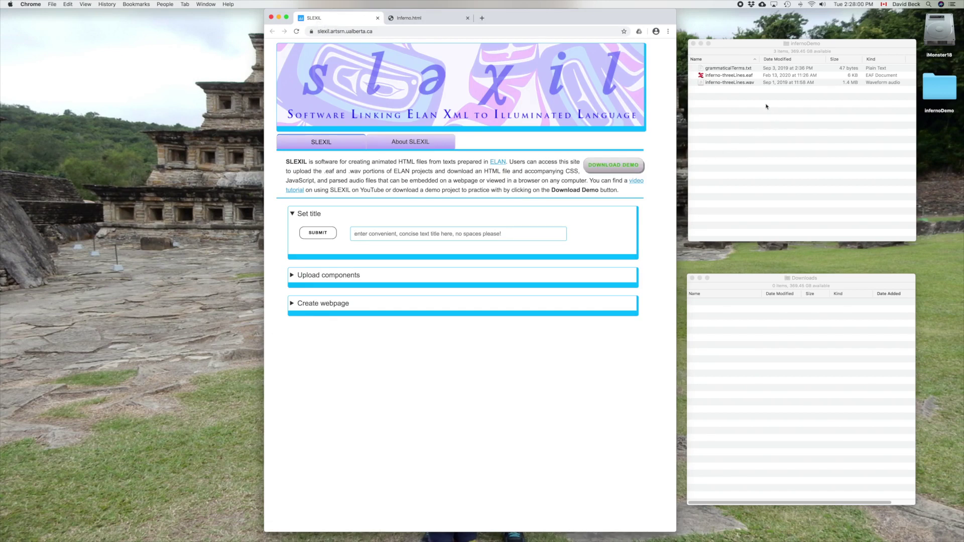
Step: Examine the source files in the infernoDemo folder: inferno-threeLines.eaf, inferno-threeLines.wav and grammaticalTerms.txt
{"action": "left_click", "coordinate": [752, 72]}
{"action": "left_click", "coordinate": [753, 76]}
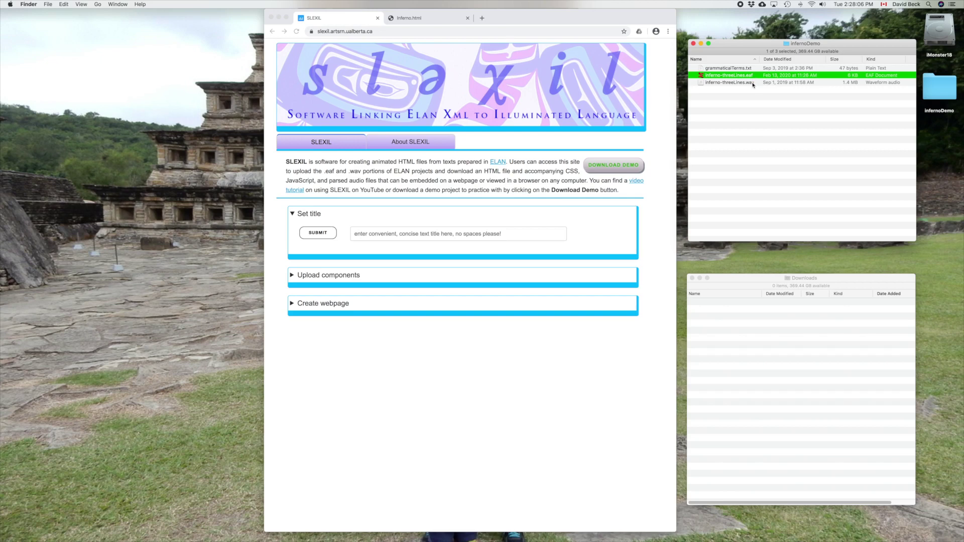
{"action": "left_click", "coordinate": [752, 84]}
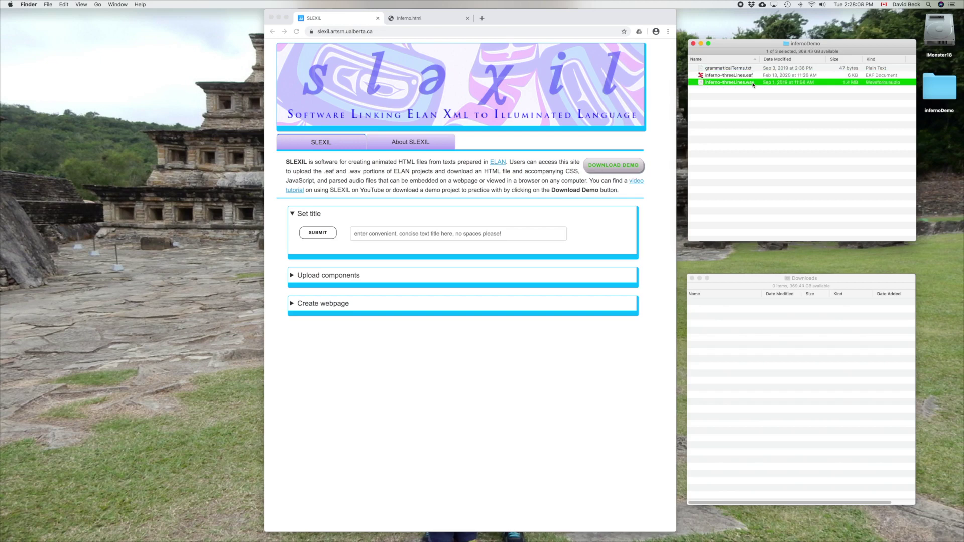
{"action": "left_click", "coordinate": [745, 69]}
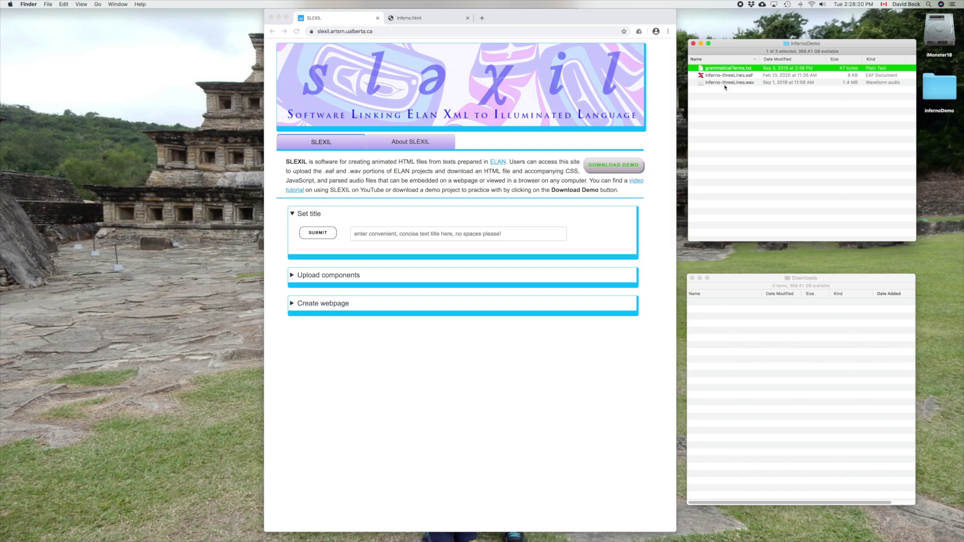
Step: Submit Inferno as the text title and collapse the title section
{"action": "left_click", "coordinate": [391, 236]}
{"action": "type", "text": "In"}
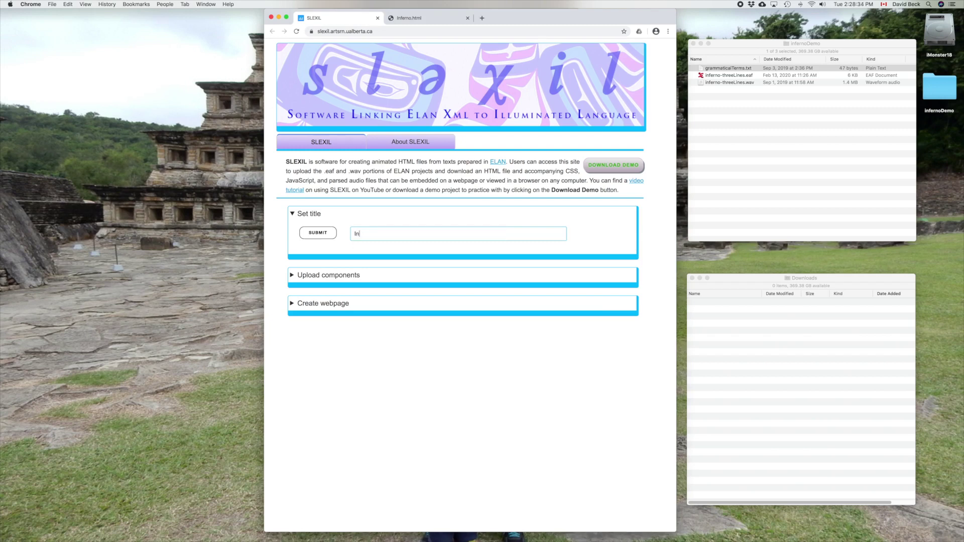
{"action": "type", "text": "ferno"}
{"action": "left_click", "coordinate": [325, 233]}
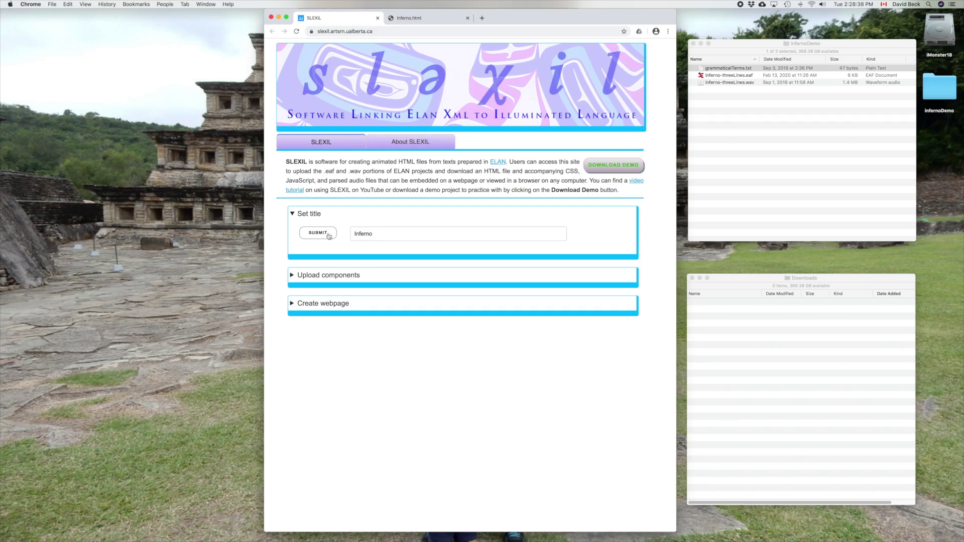
{"action": "left_click", "coordinate": [292, 214]}
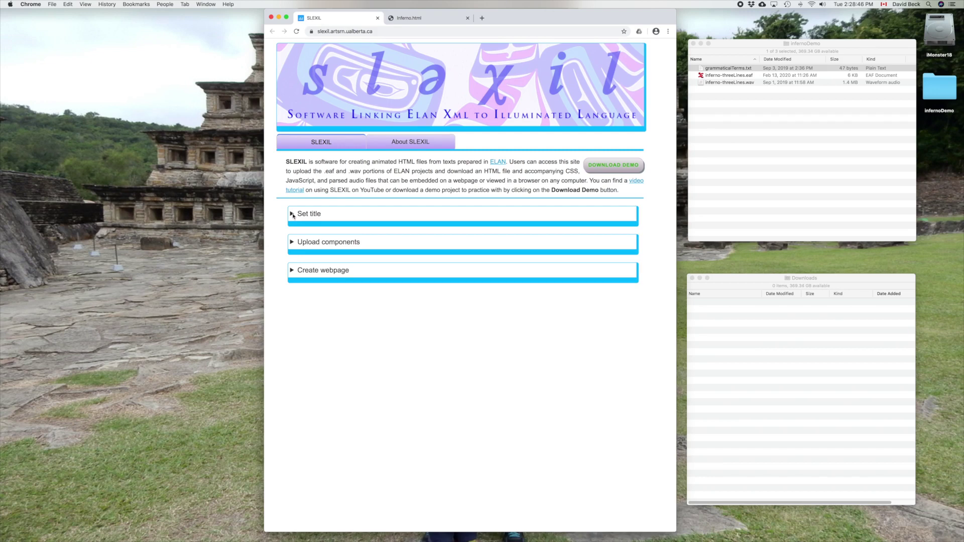
Step: Upload inferno-threeLines.eaf as the .eaf file and inferno-threeLines.wav as the sound file from the infernoDemo folder
{"action": "left_click", "coordinate": [292, 243]}
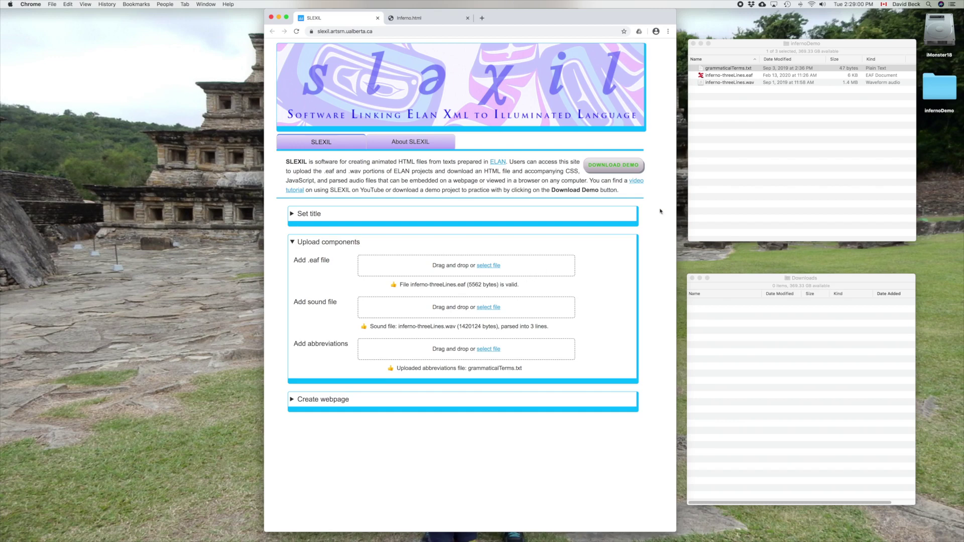
{"action": "left_click", "coordinate": [737, 162]}
{"action": "left_click_drag", "start_coordinate": [715, 78], "coordinate": [500, 270]}
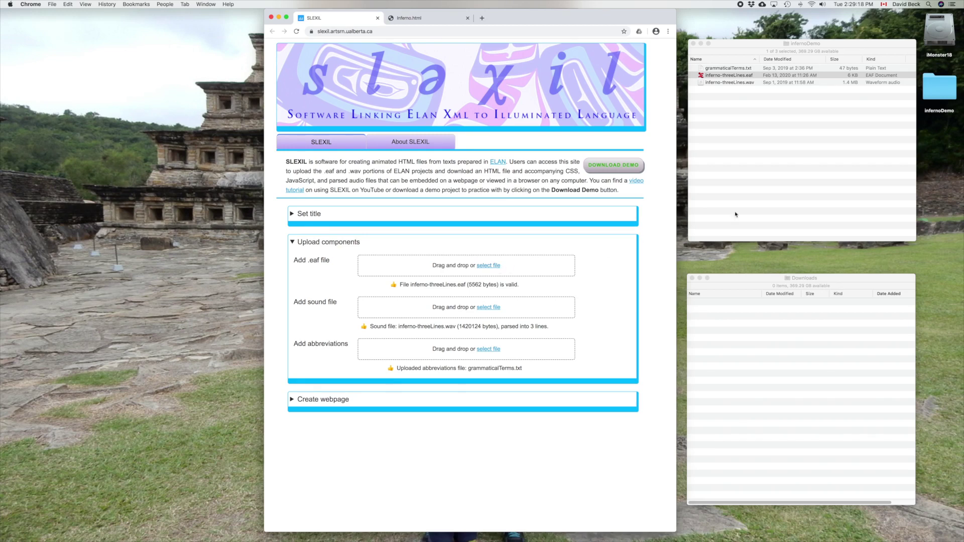
{"action": "left_click", "coordinate": [737, 84]}
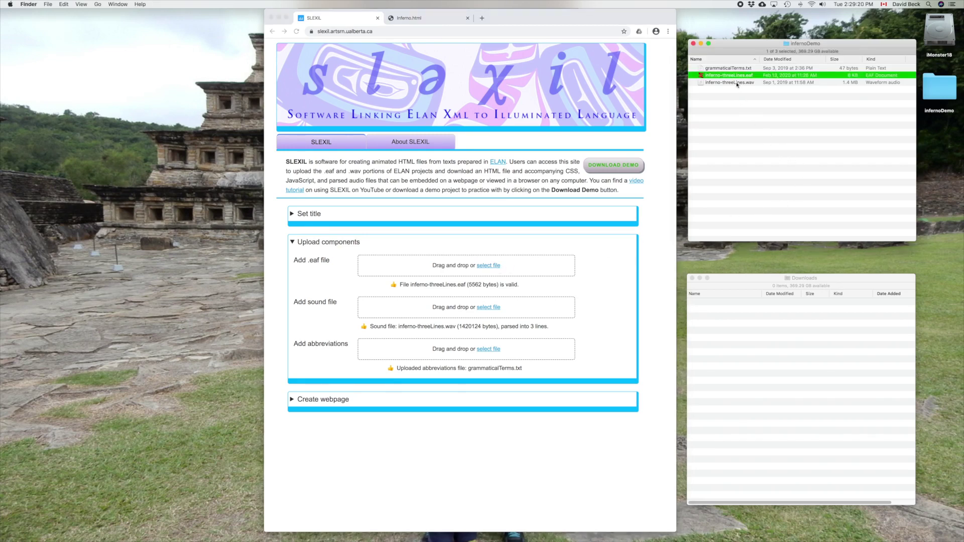
{"action": "left_click", "coordinate": [736, 84]}
{"action": "left_click_drag", "start_coordinate": [736, 84], "coordinate": [521, 312]}
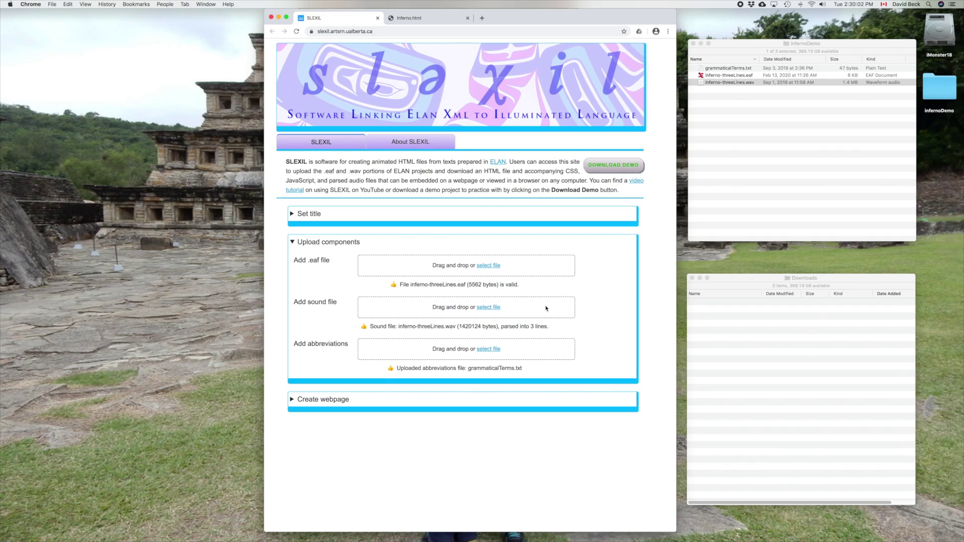
Step: Upload grammaticalTerms.txt from infernoDemo as the abbreviations file and collapse the upload section
{"action": "left_click", "coordinate": [493, 348]}
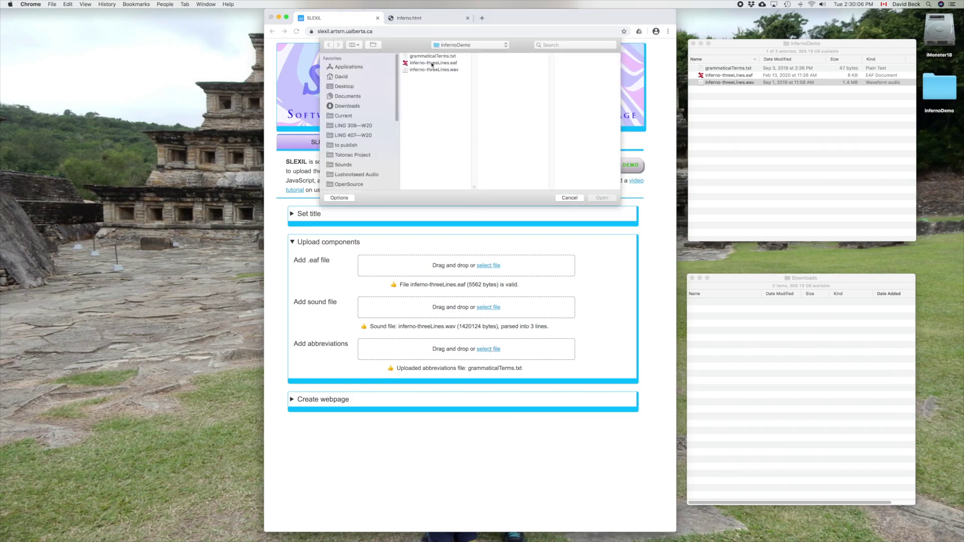
{"action": "left_click", "coordinate": [431, 57]}
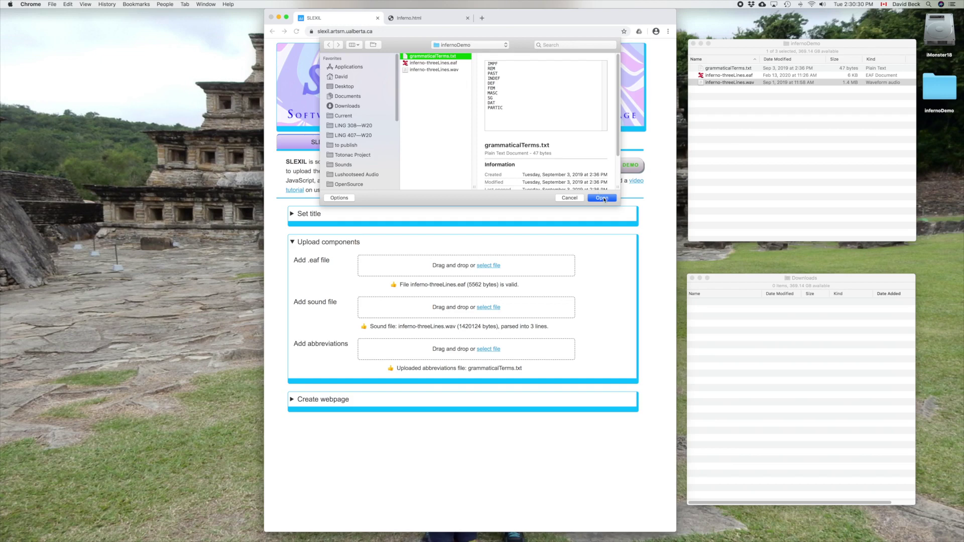
{"action": "left_click", "coordinate": [602, 198]}
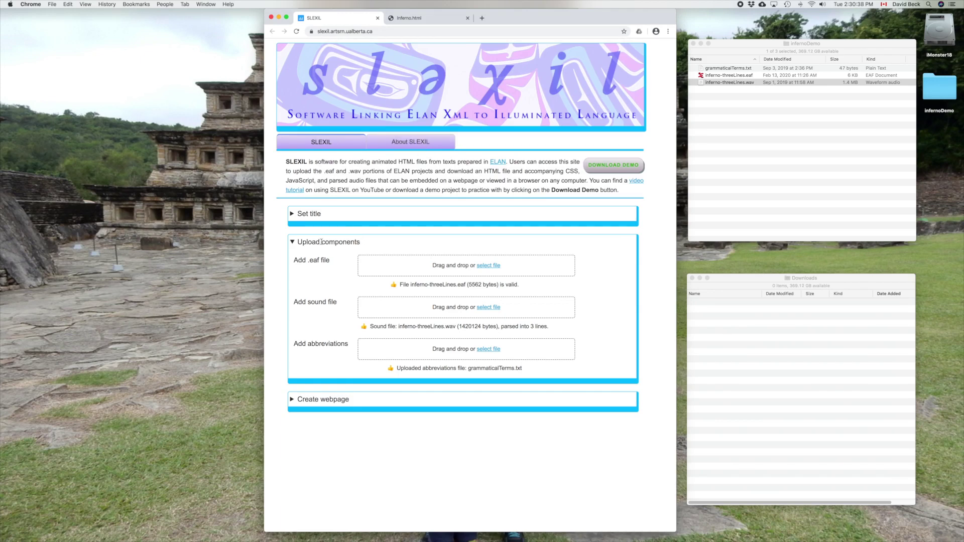
{"action": "left_click", "coordinate": [294, 244]}
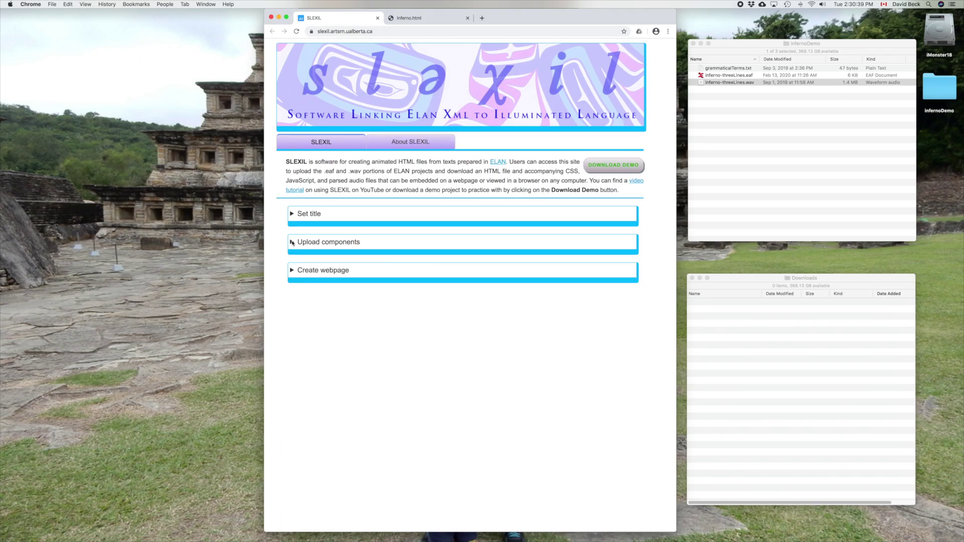
Step: In the webpage creation section, assign the italianSpeech tier to line and the english tier to translation
{"action": "left_click", "coordinate": [292, 271]}
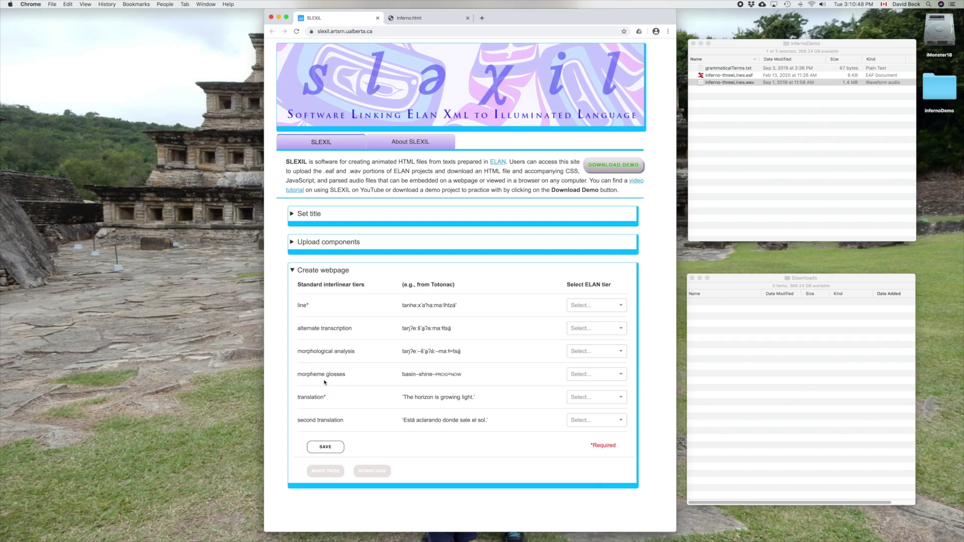
{"action": "left_click", "coordinate": [593, 306]}
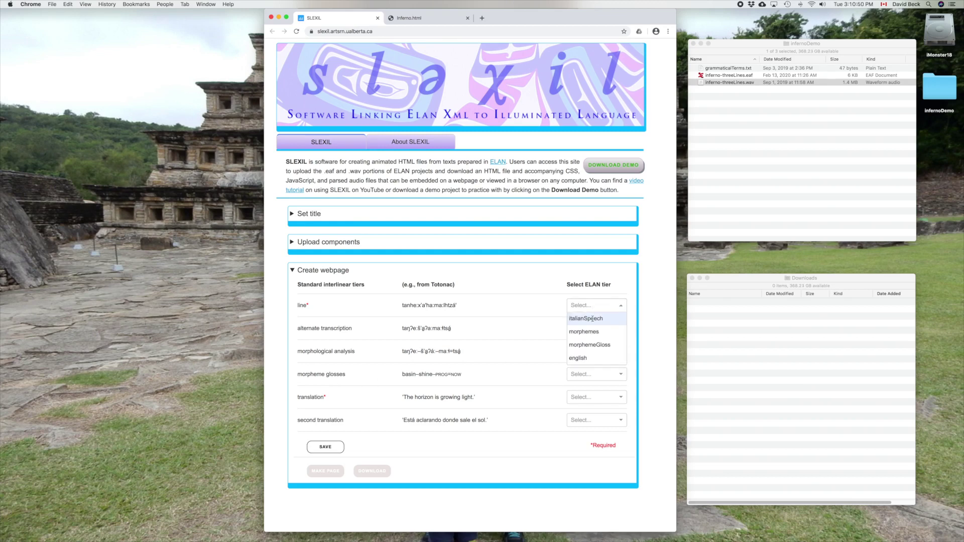
{"action": "left_click", "coordinate": [593, 319]}
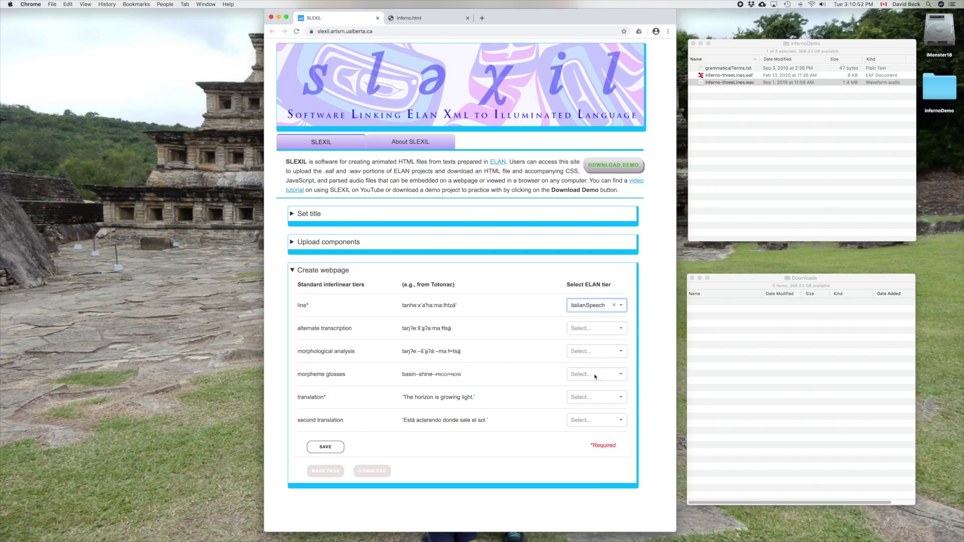
{"action": "left_click", "coordinate": [596, 397]}
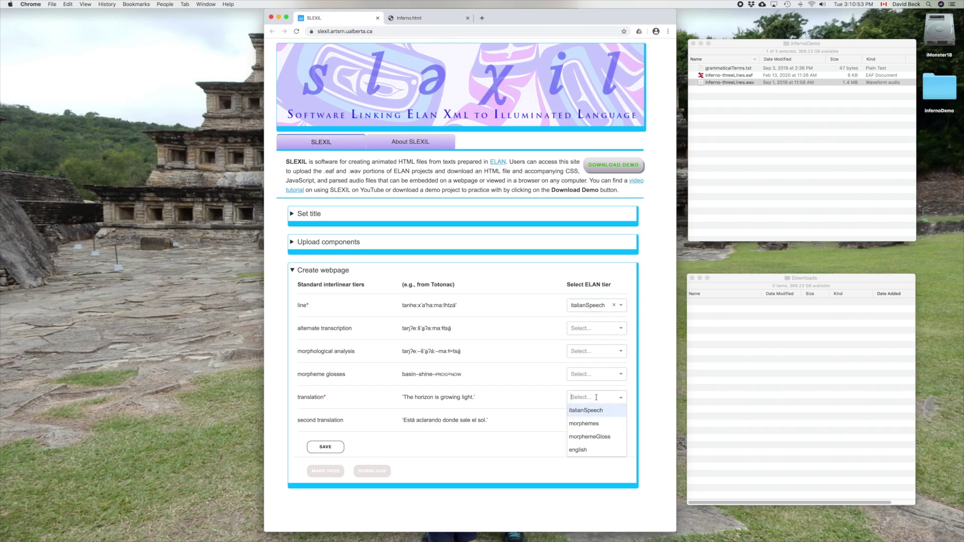
{"action": "left_click", "coordinate": [582, 448]}
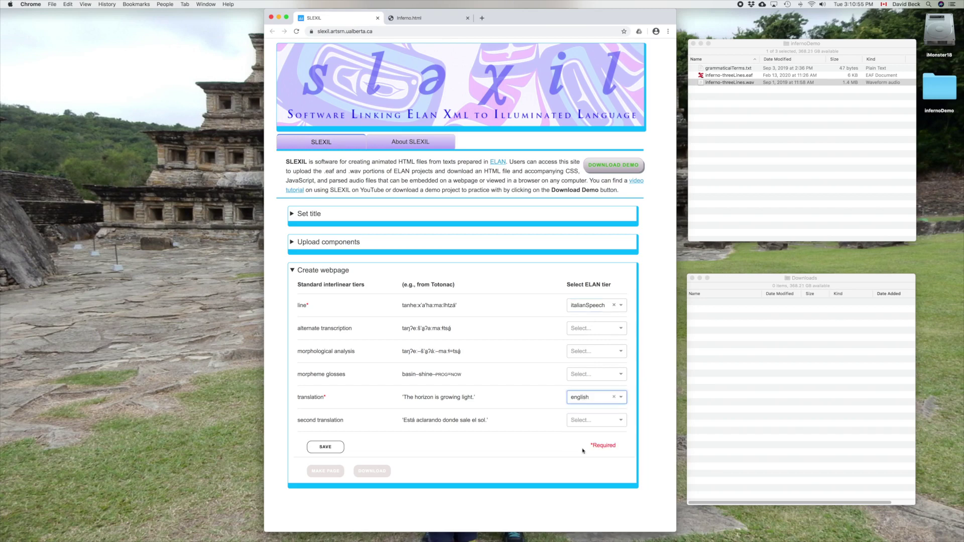
Step: Assign the morphemes tier to morphological analysis and morphemeGloss to morpheme glosses, and save the tier selections
{"action": "left_click", "coordinate": [594, 351]}
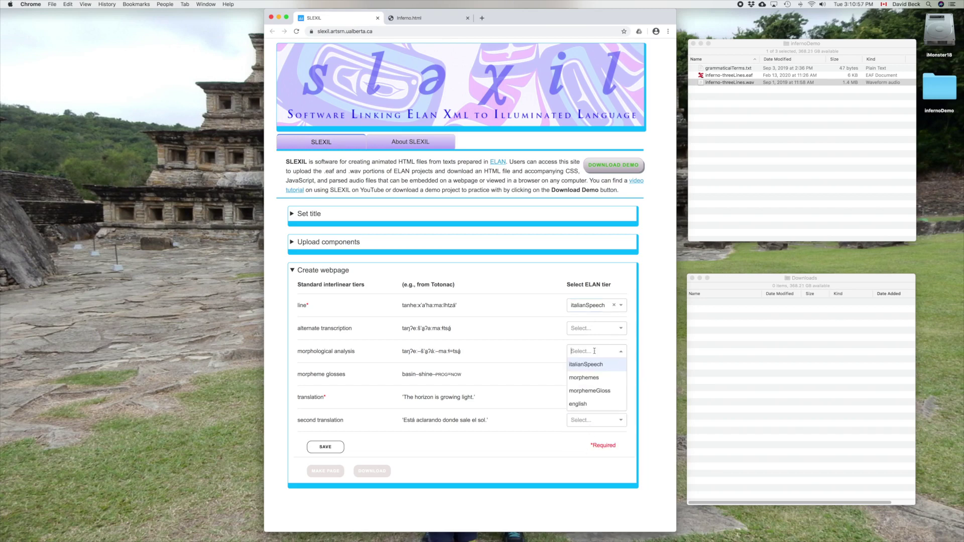
{"action": "left_click", "coordinate": [594, 376]}
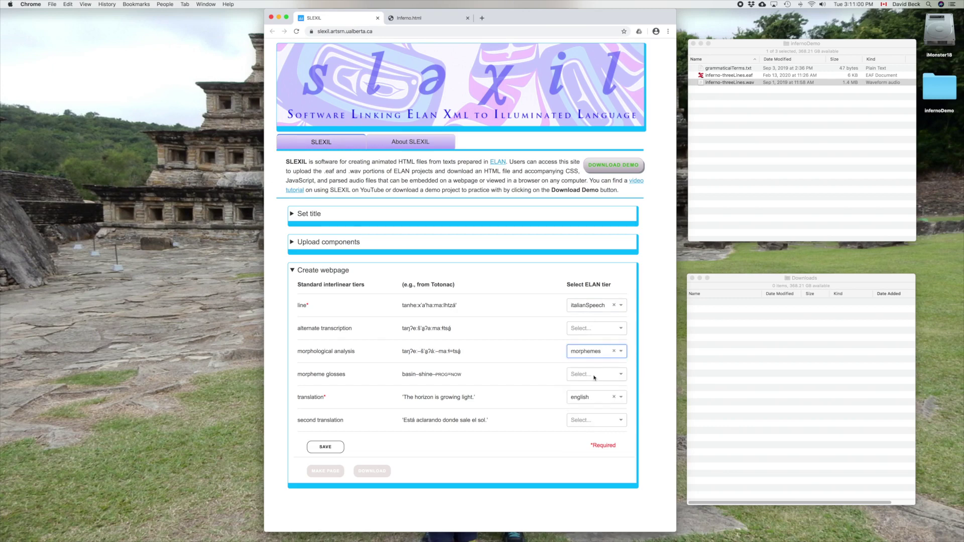
{"action": "left_click", "coordinate": [594, 375]}
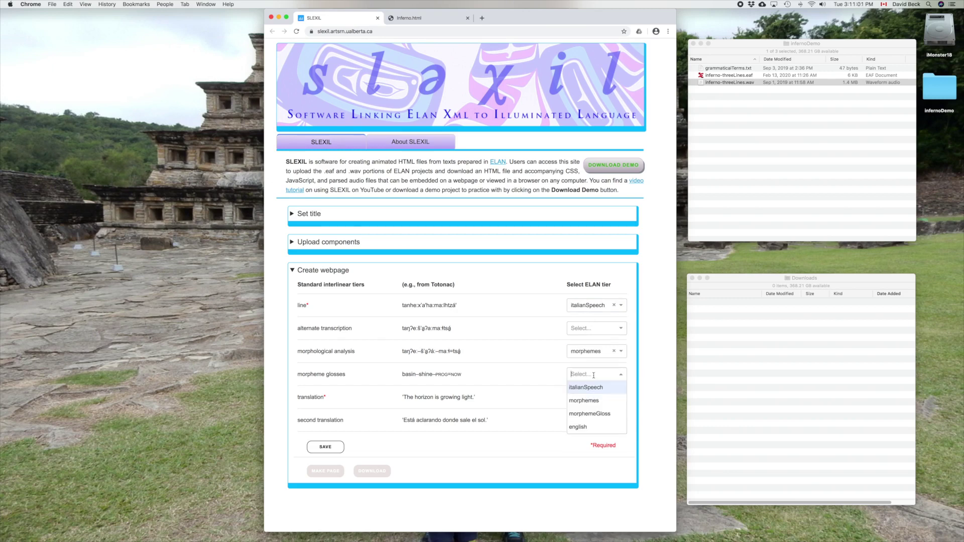
{"action": "left_click", "coordinate": [594, 413]}
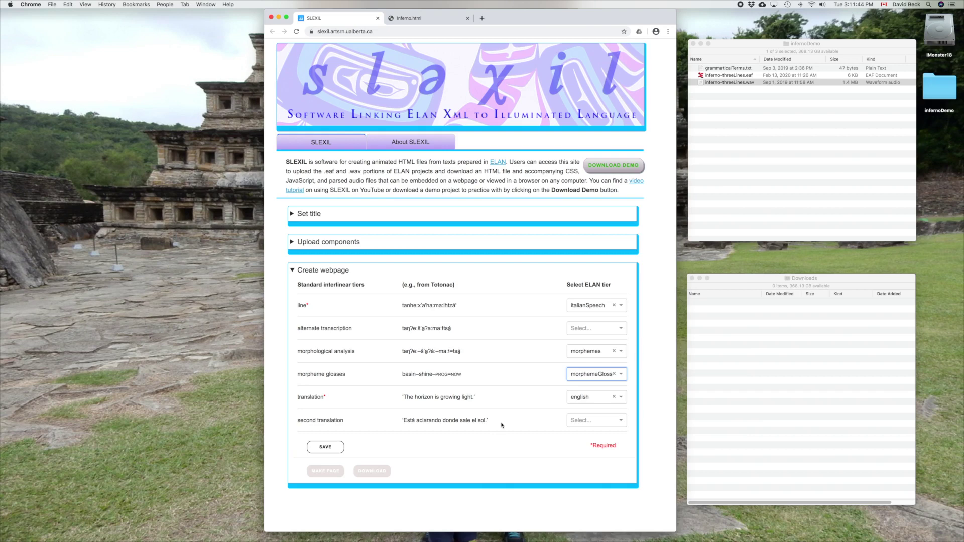
{"action": "left_click", "coordinate": [326, 447]}
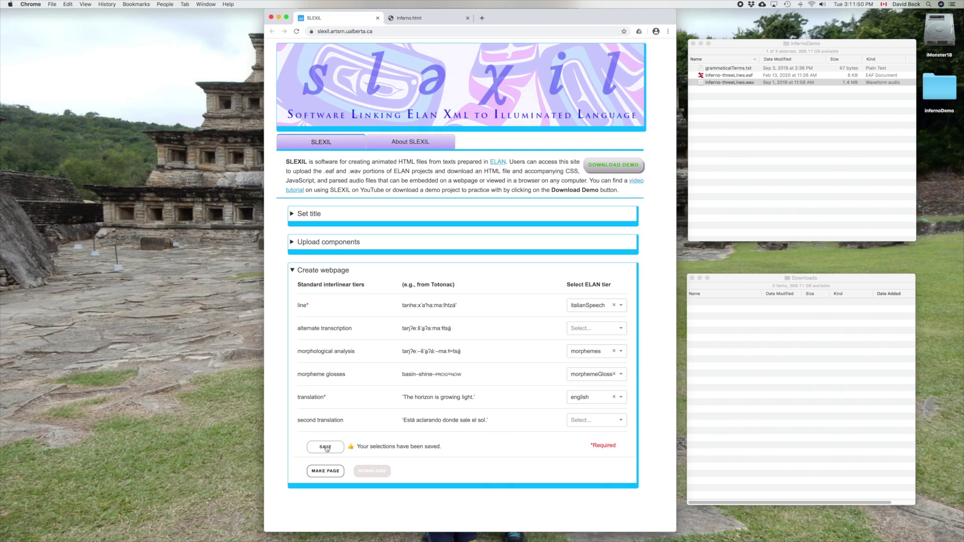
Step: Generate the webpage and play line 3's audio in its preview
{"action": "left_click", "coordinate": [330, 471]}
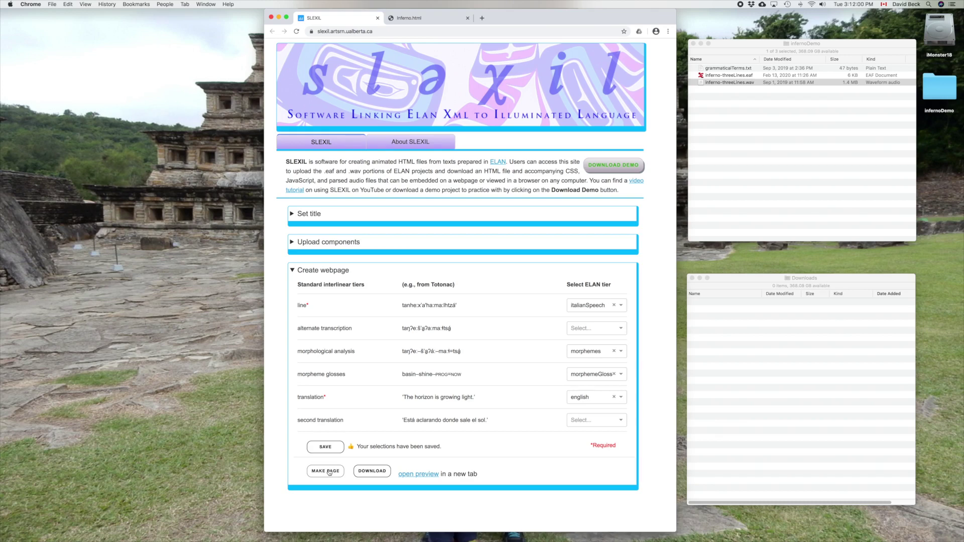
{"action": "left_click", "coordinate": [420, 475]}
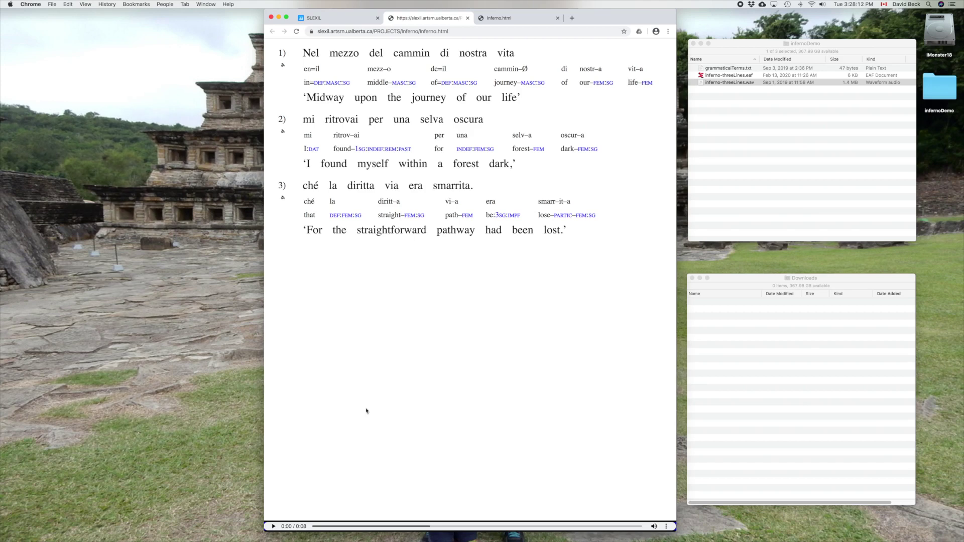
{"action": "left_click", "coordinate": [283, 199]}
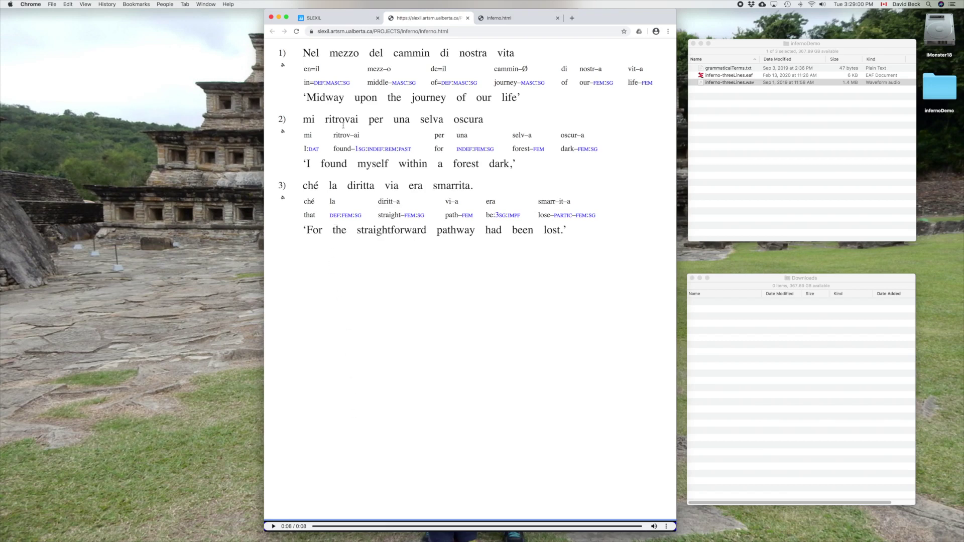
Step: Download the generated webpage from SLEXIL and unpack Inferno.zip in Downloads, expanding the extracted folder and its audio subfolder
{"action": "left_click", "coordinate": [343, 20]}
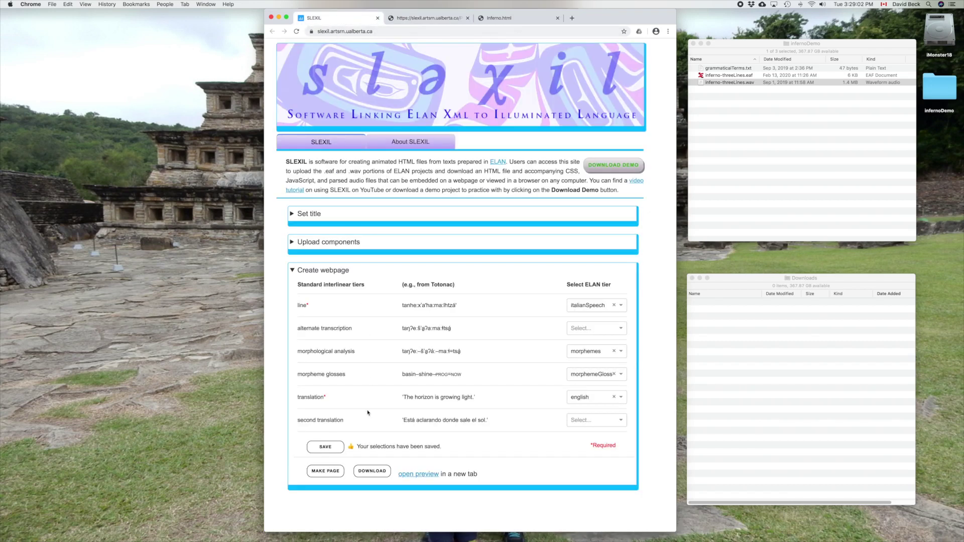
{"action": "left_click", "coordinate": [374, 472]}
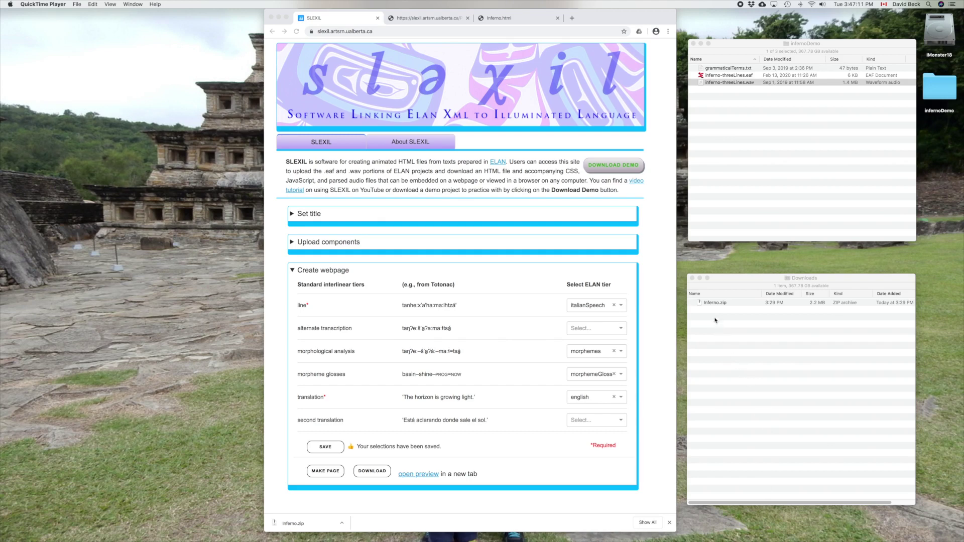
{"action": "double_click", "coordinate": [710, 303]}
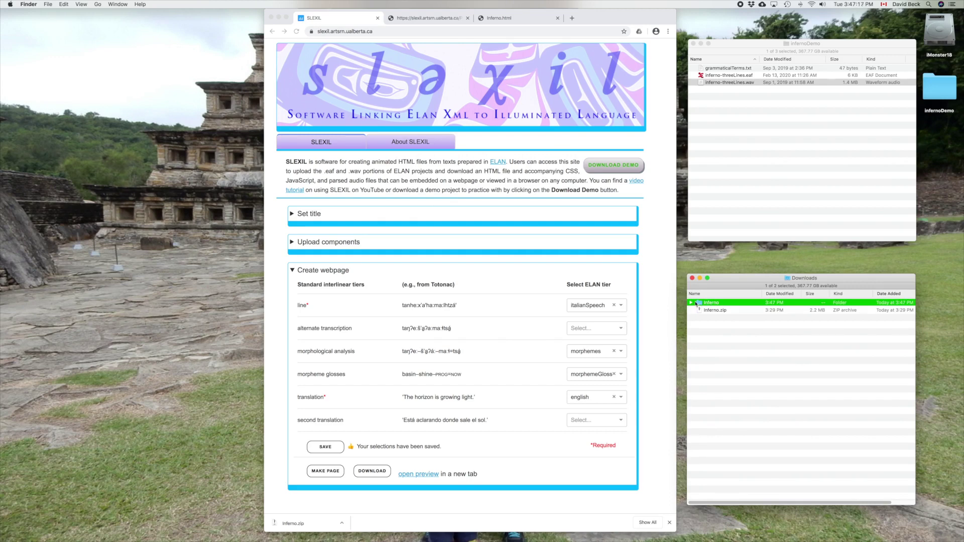
{"action": "left_click", "coordinate": [691, 302]}
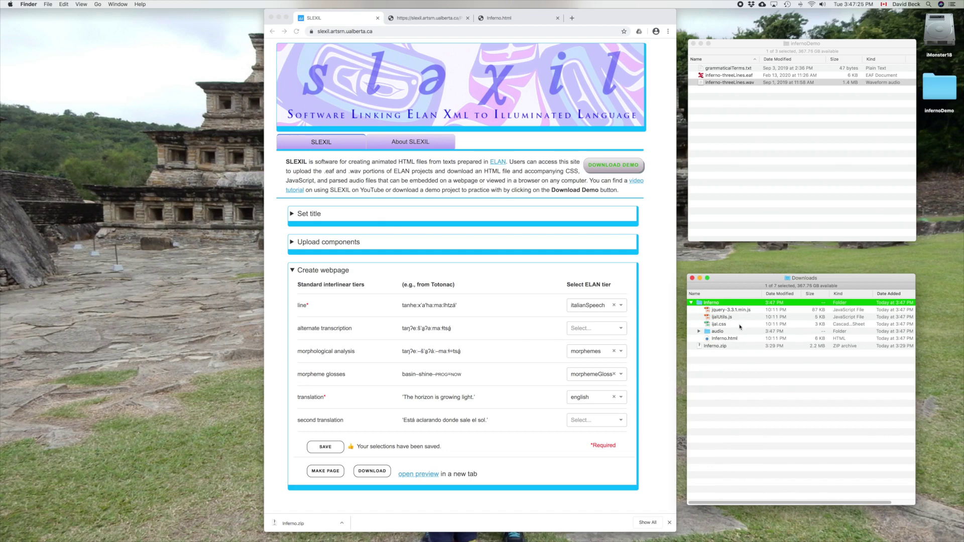
{"action": "left_click", "coordinate": [699, 331]}
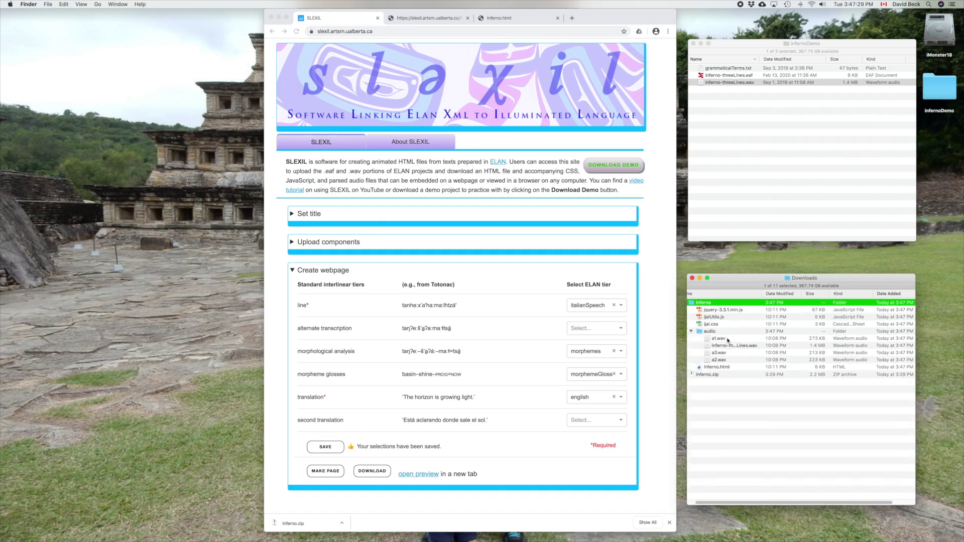
Step: Open the extracted Inferno.html in Safari and play line 1's audio and the full recording
{"action": "double_click", "coordinate": [717, 367]}
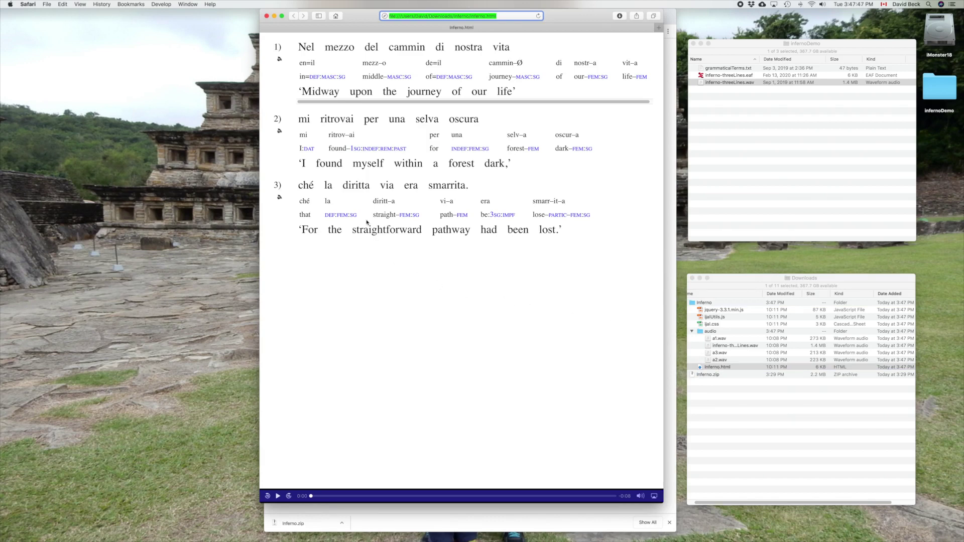
{"action": "left_click", "coordinate": [279, 59]}
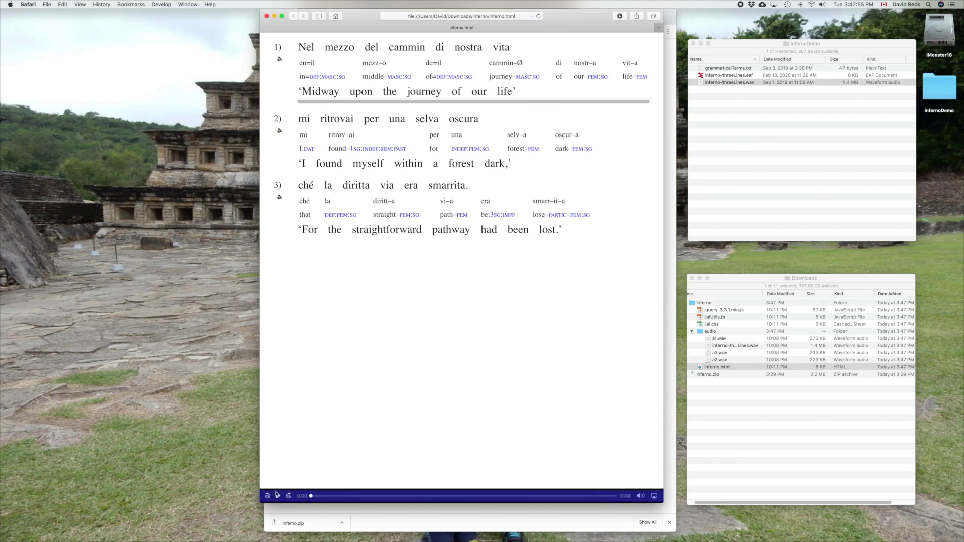
{"action": "left_click", "coordinate": [277, 497]}
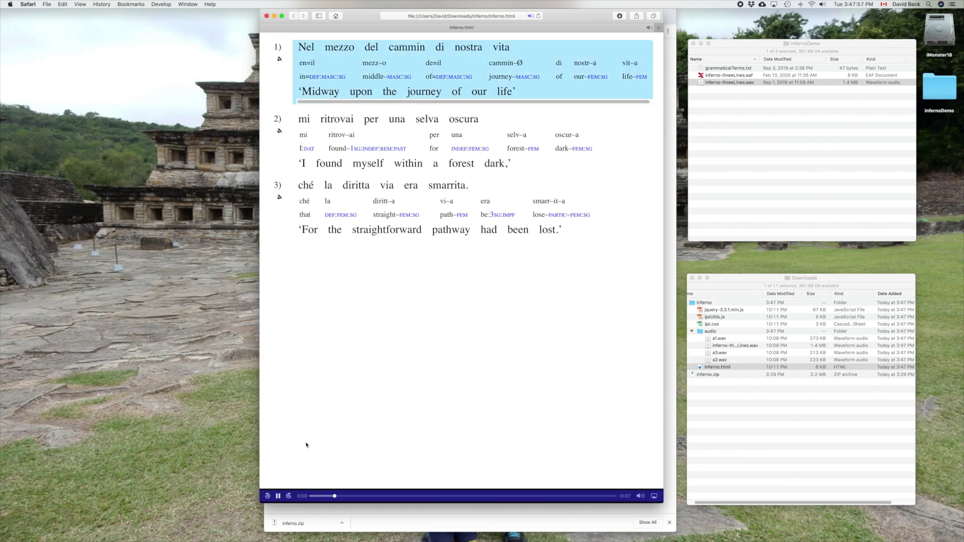